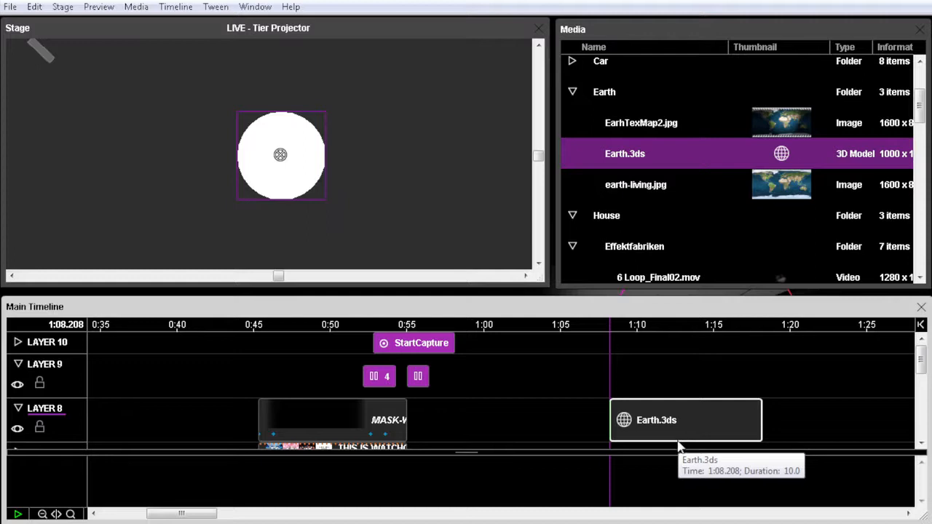
Add a Rotation Y tween to the Earth.3ds cue and set a point near the cue's start to -45°
{"action": "key", "text": "ctrl+alt+y"}
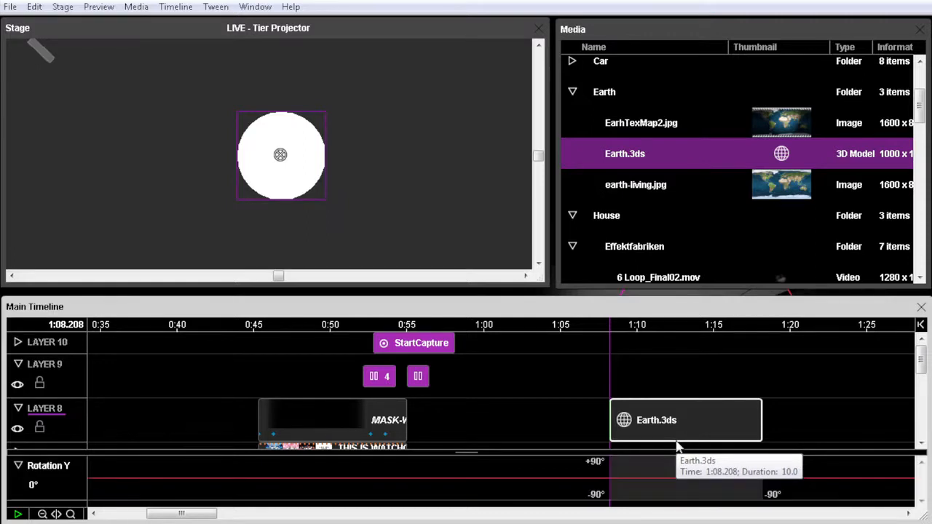
{"action": "left_click", "coordinate": [628, 478]}
{"action": "mouse_move", "coordinate": [631, 476]}
{"action": "left_mouse_down"}
{"action": "mouse_move", "coordinate": [631, 466]}
{"action": "mouse_move", "coordinate": [631, 488]}
{"action": "left_mouse_up"}
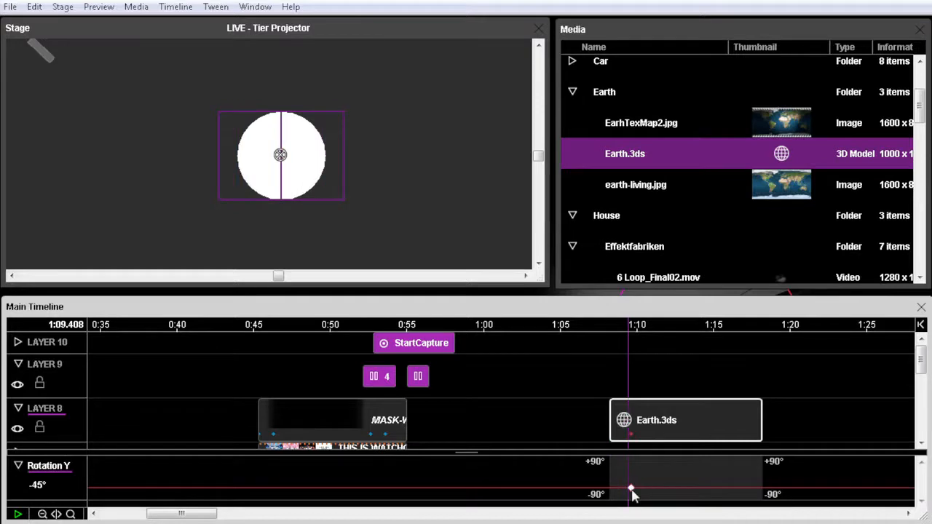
{"action": "key", "text": "space"}
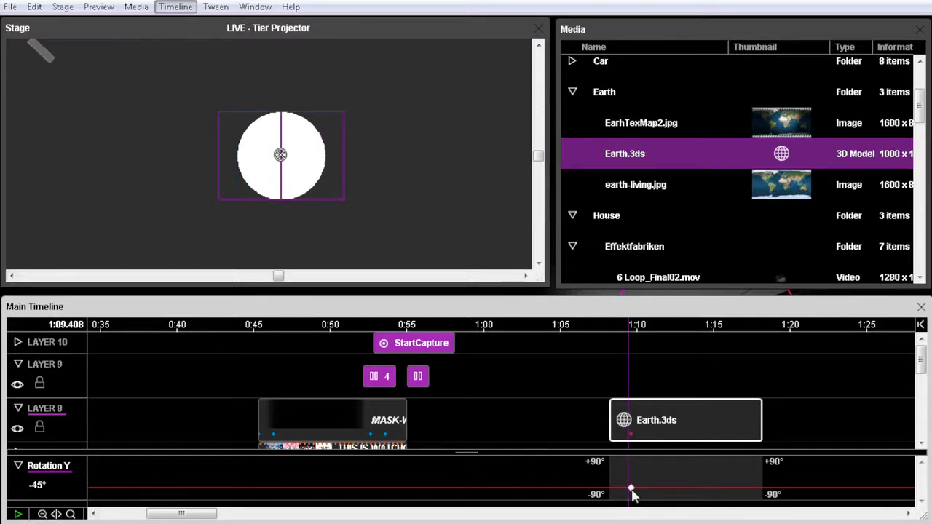
Texture the Earth.3ds model with EarhTexMap2.jpg and adjust its Rotation Y point to -18.8°
{"action": "left_click", "coordinate": [661, 434]}
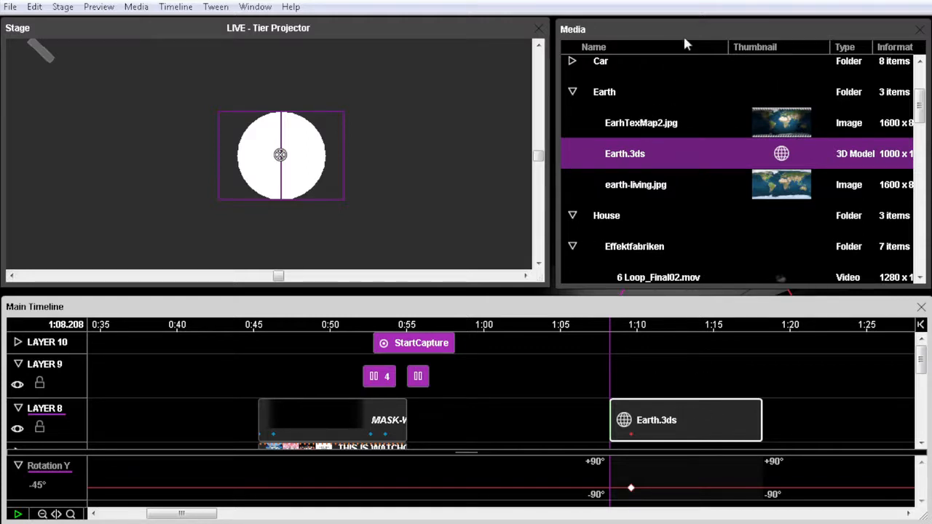
{"action": "left_click", "coordinate": [648, 125]}
{"action": "left_click", "coordinate": [715, 435]}
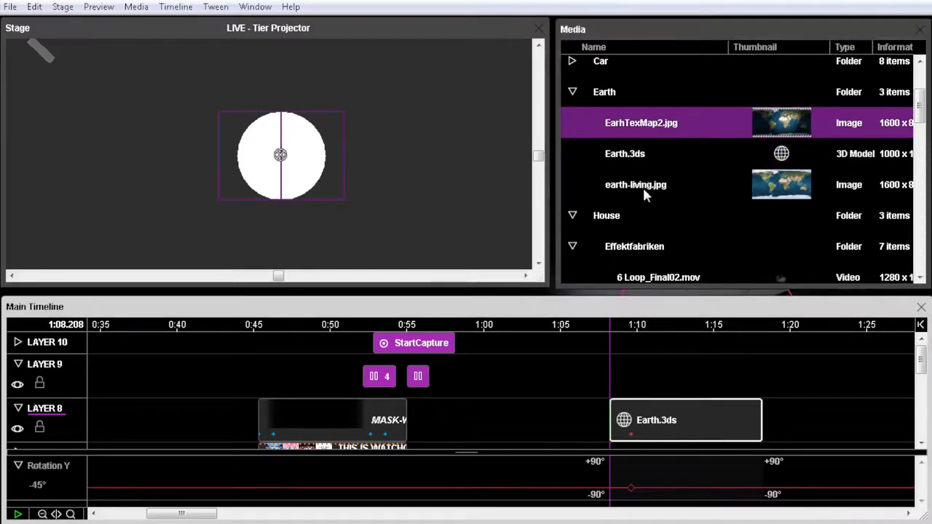
{"action": "left_click_drag", "start_coordinate": [615, 124], "coordinate": [300, 150]}
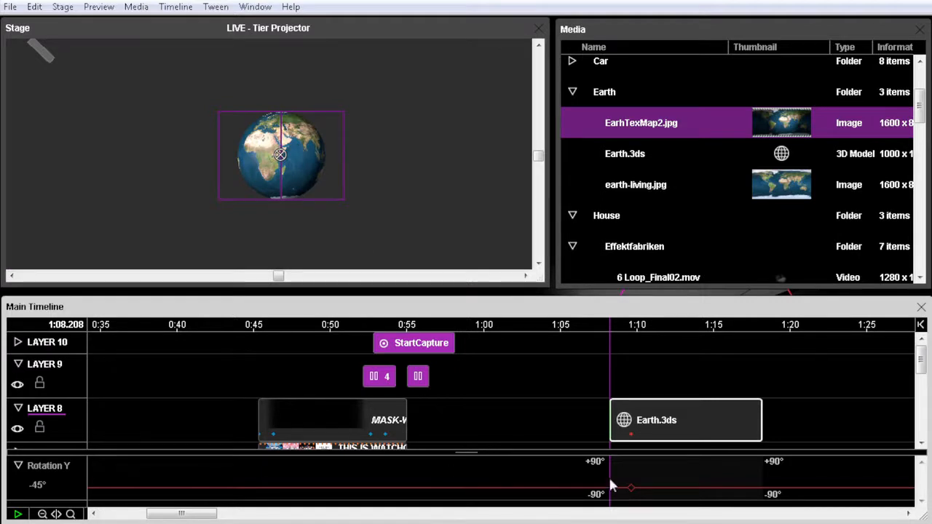
{"action": "mouse_move", "coordinate": [631, 492]}
{"action": "left_mouse_down"}
{"action": "mouse_move", "coordinate": [634, 472]}
{"action": "mouse_move", "coordinate": [633, 495]}
{"action": "mouse_move", "coordinate": [629, 474]}
{"action": "mouse_move", "coordinate": [630, 486]}
{"action": "left_mouse_up"}
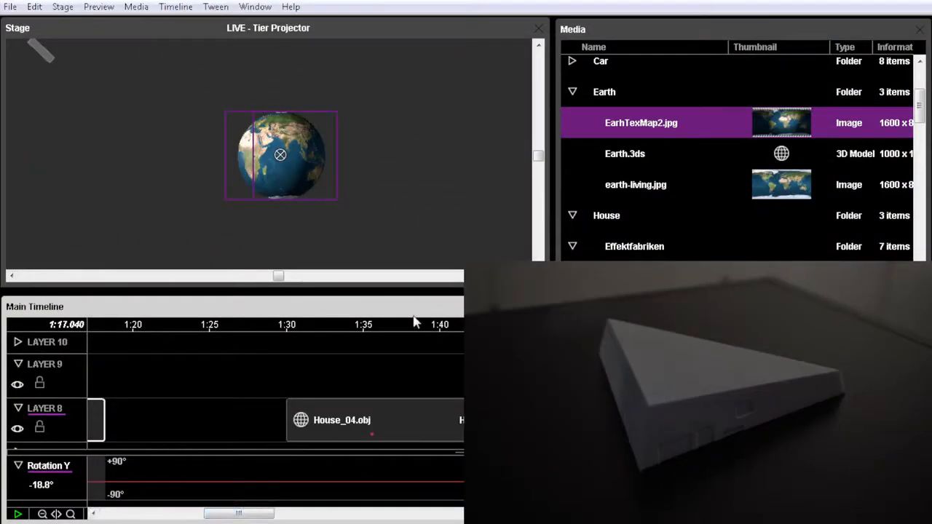
Move the timeline position to the start of the House_04.obj cue at 1:30 and review the stage's projector options
{"action": "left_click", "coordinate": [322, 327]}
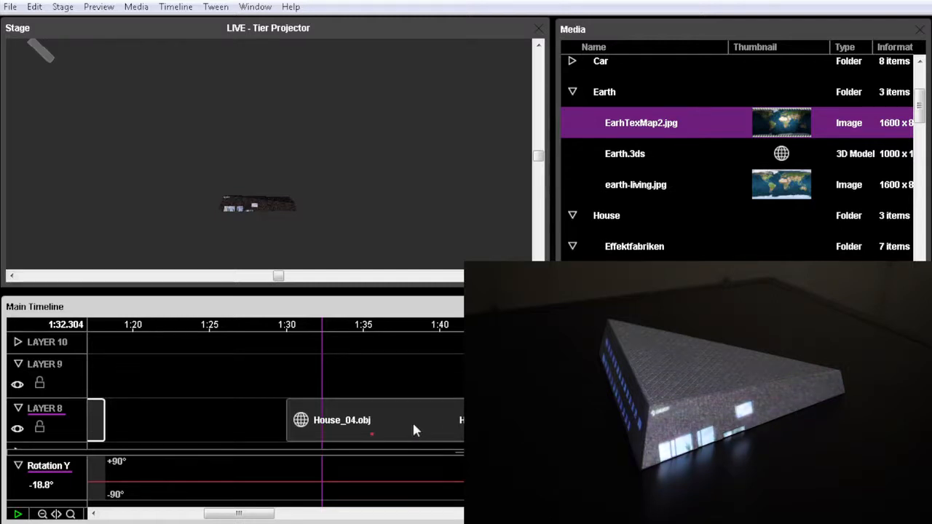
{"action": "left_click", "coordinate": [388, 415]}
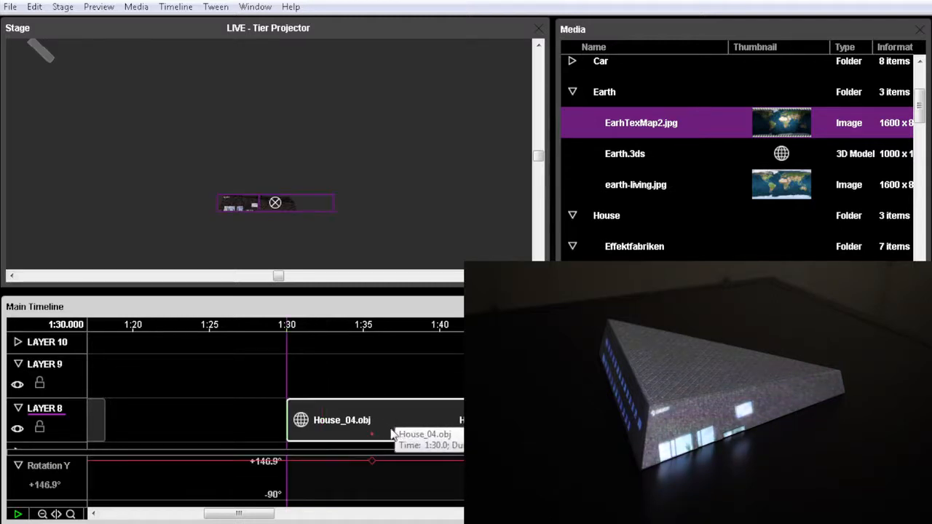
{"action": "left_click", "coordinate": [64, 9]}
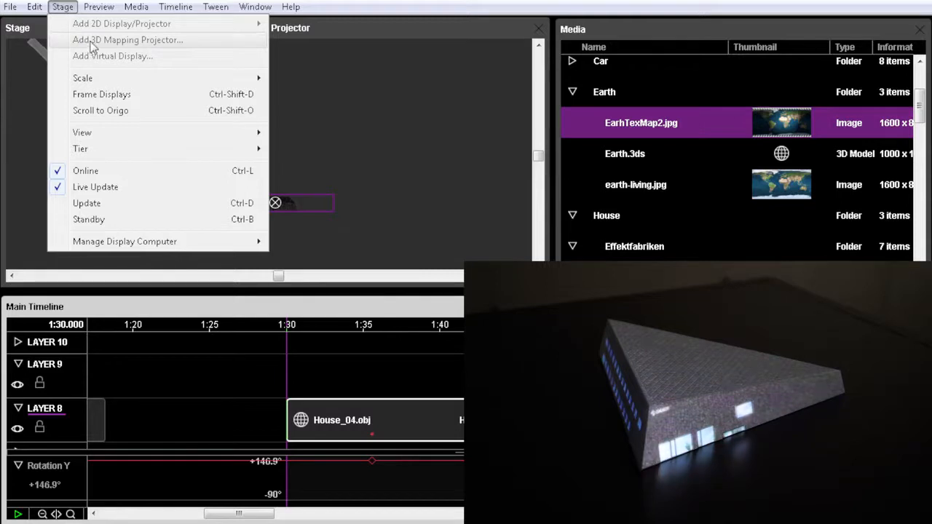
{"action": "left_click", "coordinate": [378, 41]}
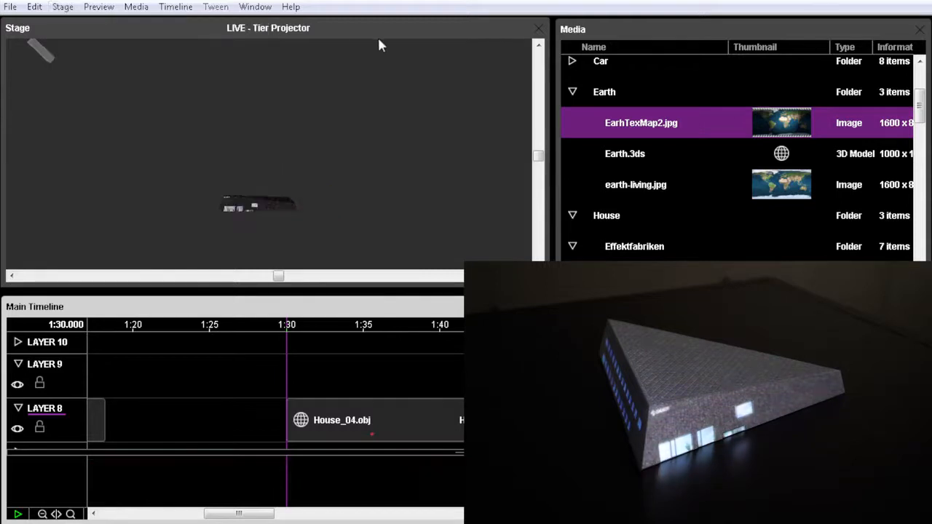
Select Projector 1 on the stage and examine its beam over the house from above and from the front
{"action": "left_click", "coordinate": [83, 33]}
{"action": "left_click", "coordinate": [47, 56]}
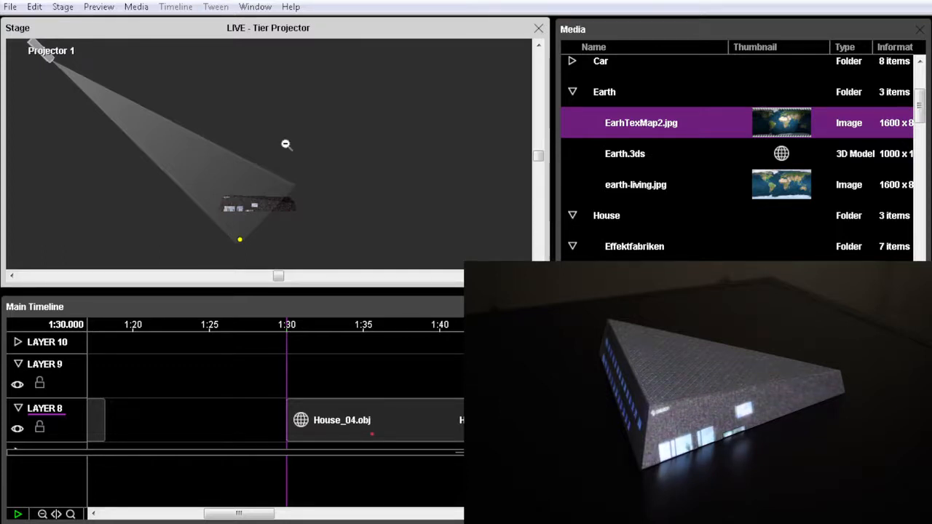
{"action": "key", "text": "ctrl+alt+Up"}
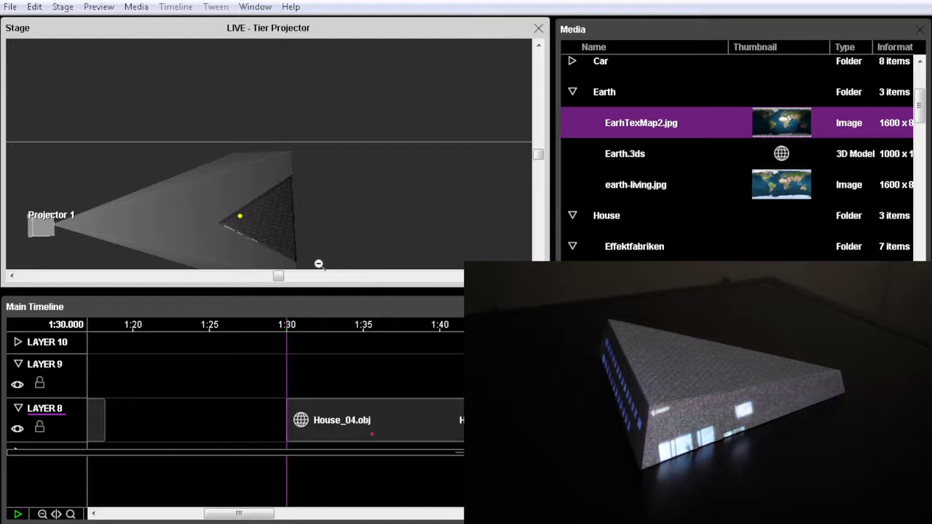
{"action": "key", "text": "ctrl+alt+Down"}
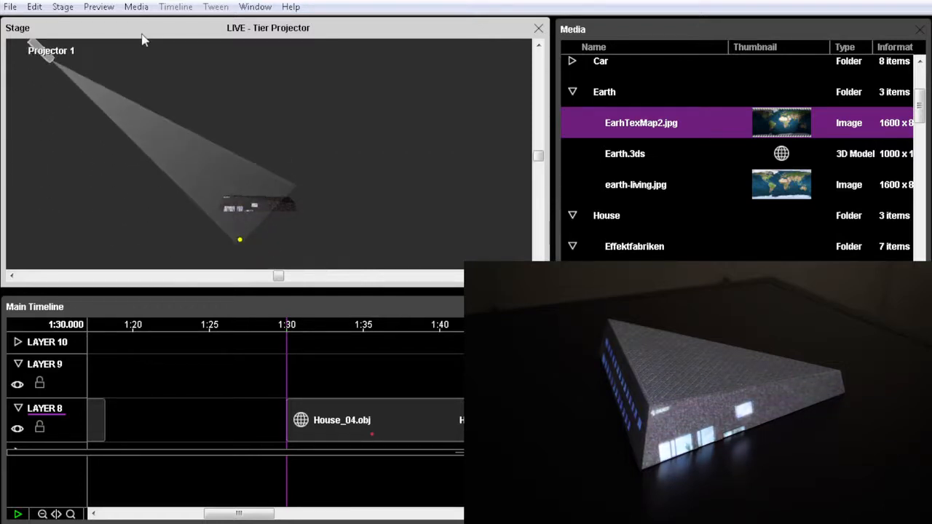
Open Projector 1's properties and set its calibration to Line Up Points mode
{"action": "double_click", "coordinate": [42, 58]}
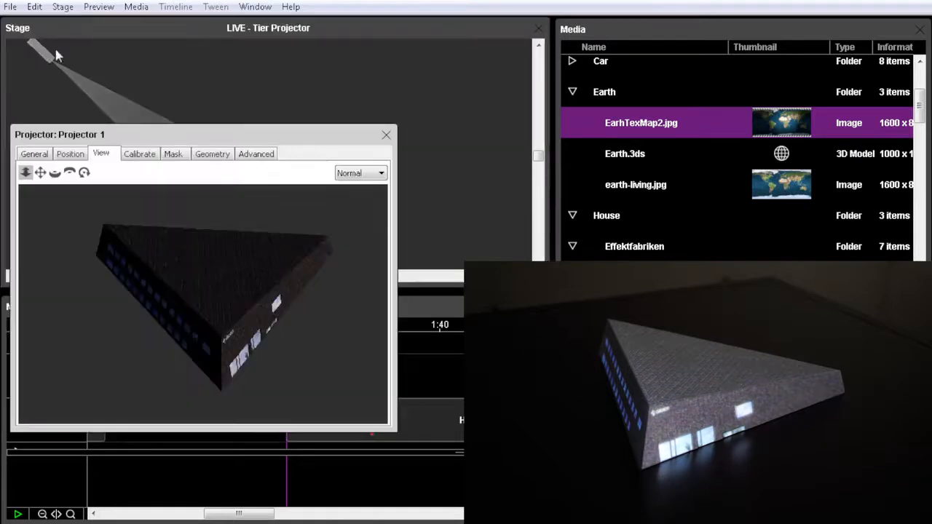
{"action": "mouse_move", "coordinate": [268, 133]}
{"action": "left_mouse_down"}
{"action": "mouse_move", "coordinate": [259, 131]}
{"action": "mouse_move", "coordinate": [276, 141]}
{"action": "left_mouse_up"}
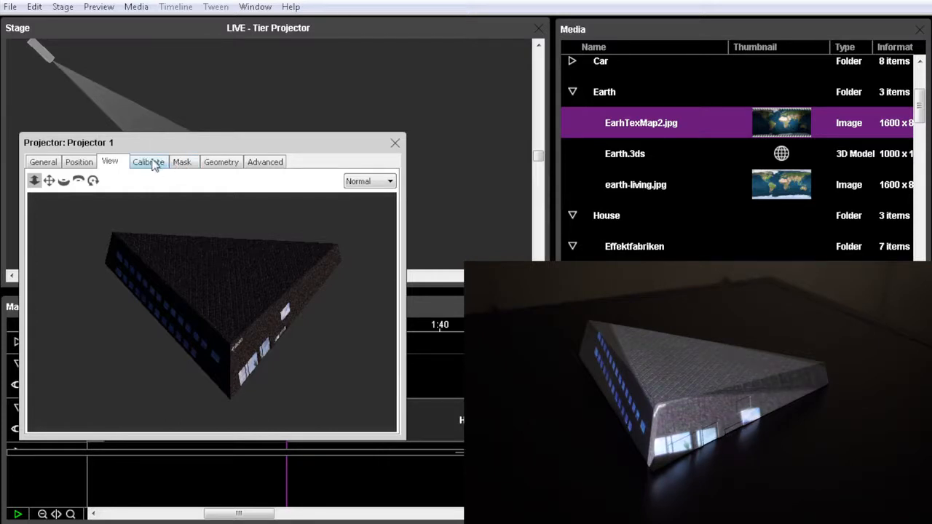
{"action": "left_click", "coordinate": [153, 164]}
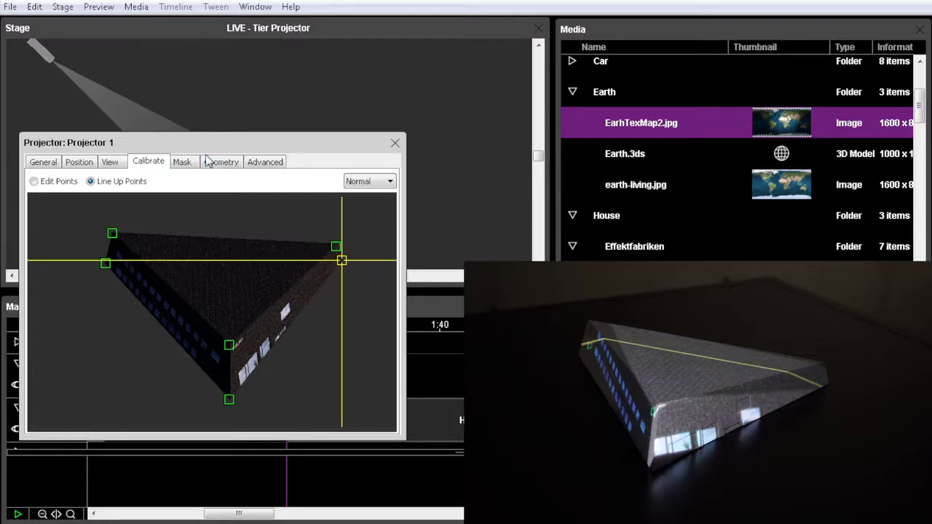
{"action": "left_click", "coordinate": [34, 181]}
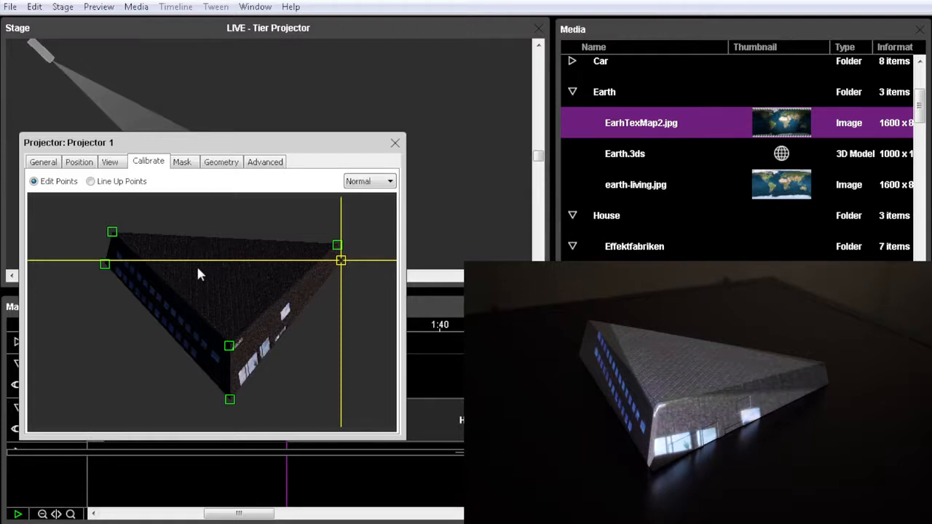
{"action": "left_click", "coordinate": [90, 182]}
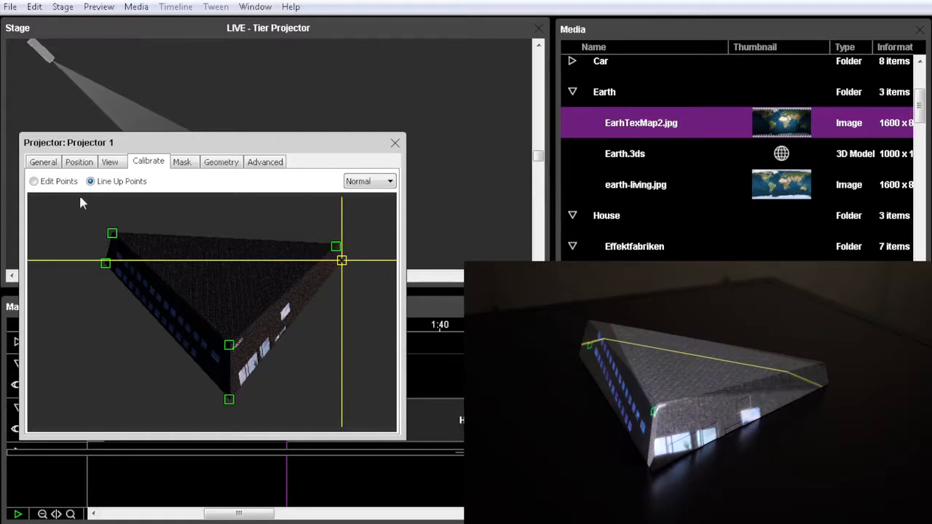
Shift the calibration point of the house's lower left base corner down and outward to match the physical model
{"action": "left_click", "coordinate": [104, 264]}
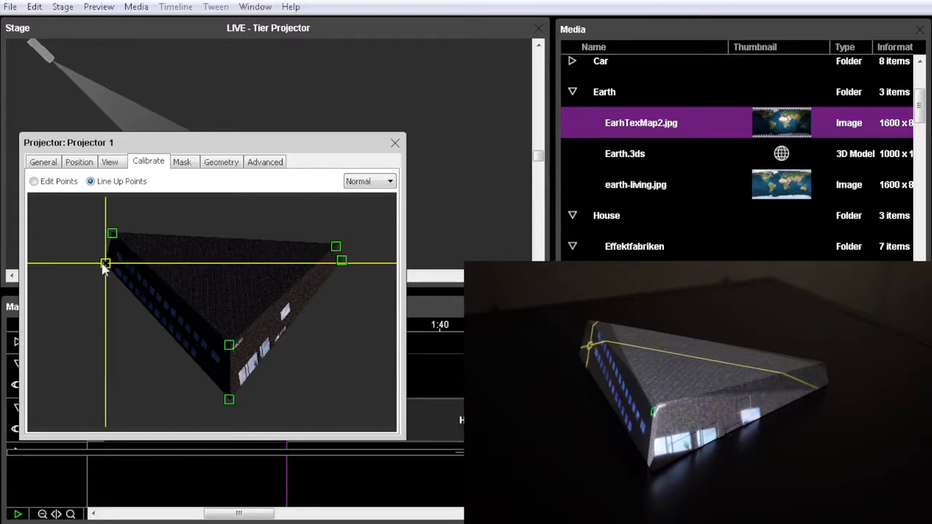
{"action": "key", "text": "Down"}
{"action": "key", "text": "Down"}
{"action": "key", "text": "Down"}
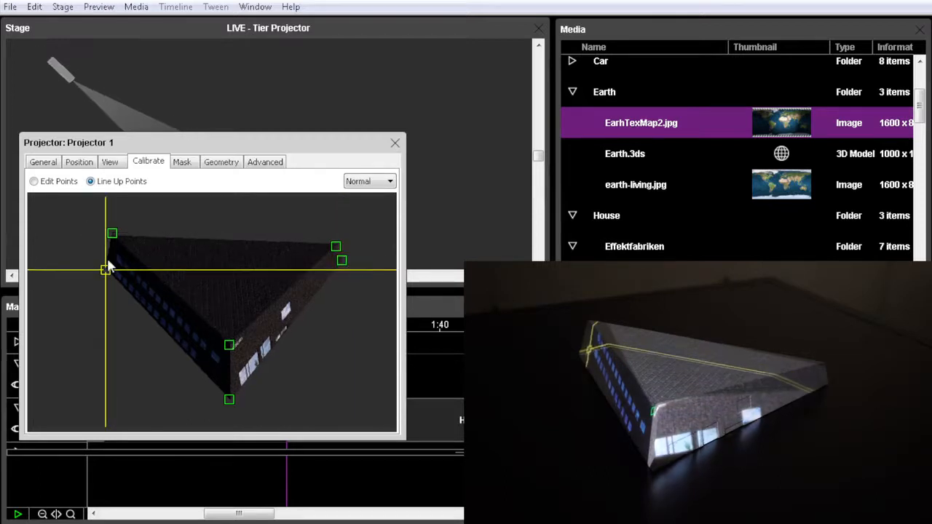
{"action": "key", "text": "Left"}
{"action": "key", "text": "Left"}
{"action": "key", "text": "Left"}
{"action": "key", "text": "Left"}
{"action": "key", "text": "Left"}
{"action": "key", "text": "Left"}
{"action": "key", "text": "Left"}
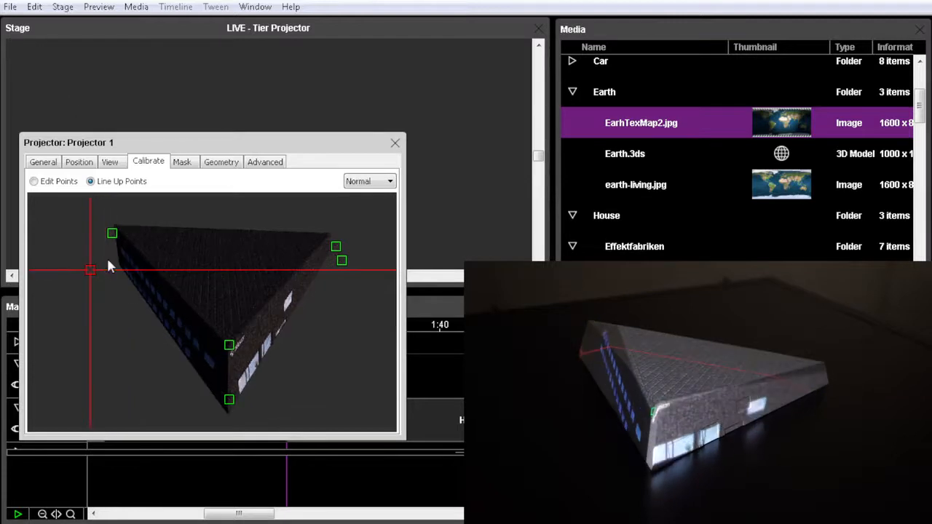
Line up the calibration point of the left roof corner with the physical model's roof corner
{"action": "left_click", "coordinate": [111, 233]}
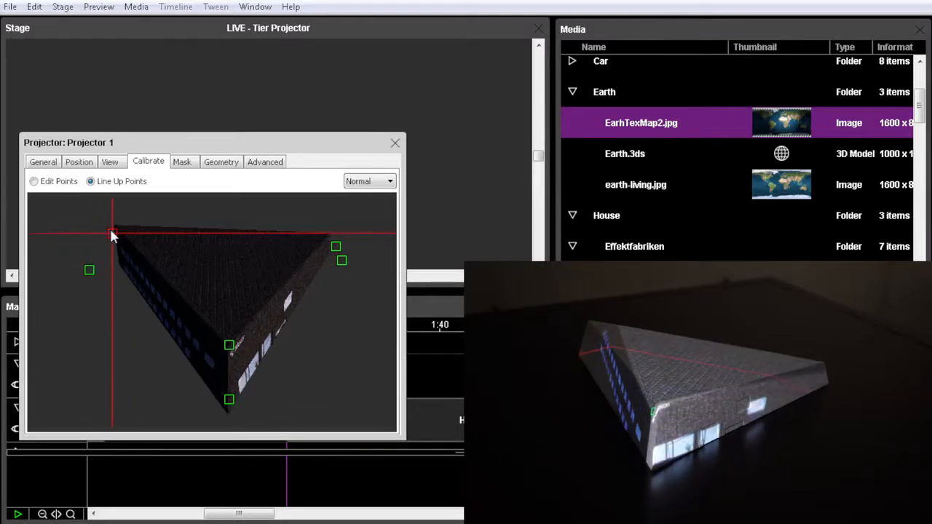
{"action": "key", "text": "Down"}
{"action": "key", "text": "Down"}
{"action": "key", "text": "Down"}
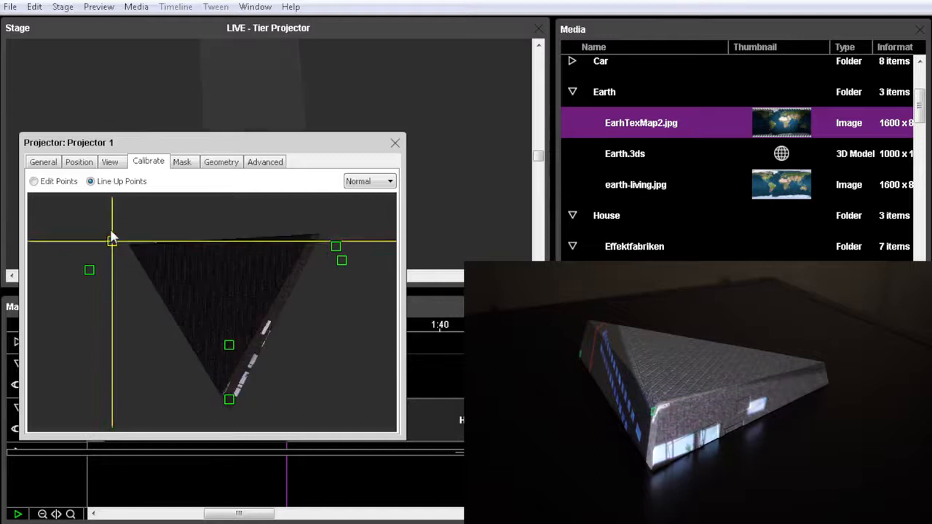
{"action": "key", "text": "Left"}
{"action": "key", "text": "Left"}
{"action": "key", "text": "Left"}
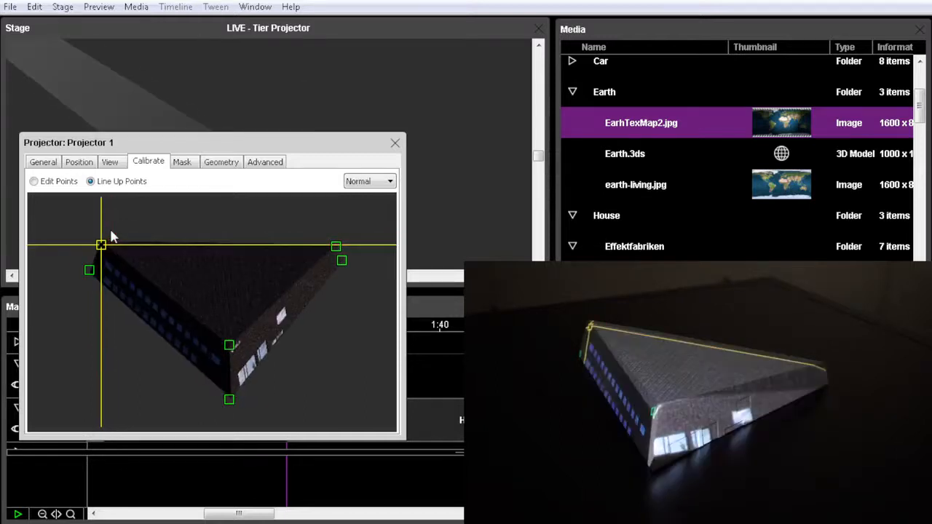
{"action": "key", "text": "Up"}
{"action": "key", "text": "Left"}
{"action": "key", "text": "Up"}
{"action": "key", "text": "Up"}
{"action": "key", "text": "Up"}
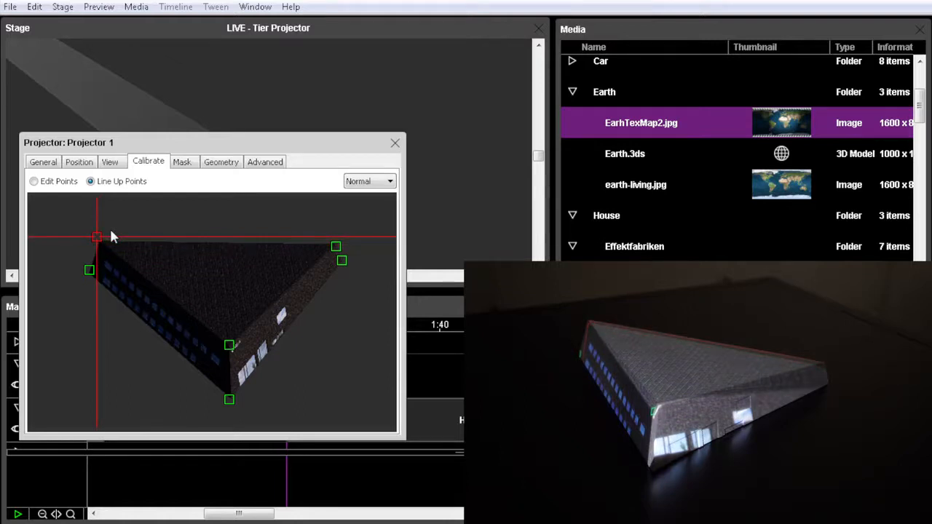
Line up the calibration point of the front base corner with the physical model's bottom front corner
{"action": "left_click", "coordinate": [231, 399]}
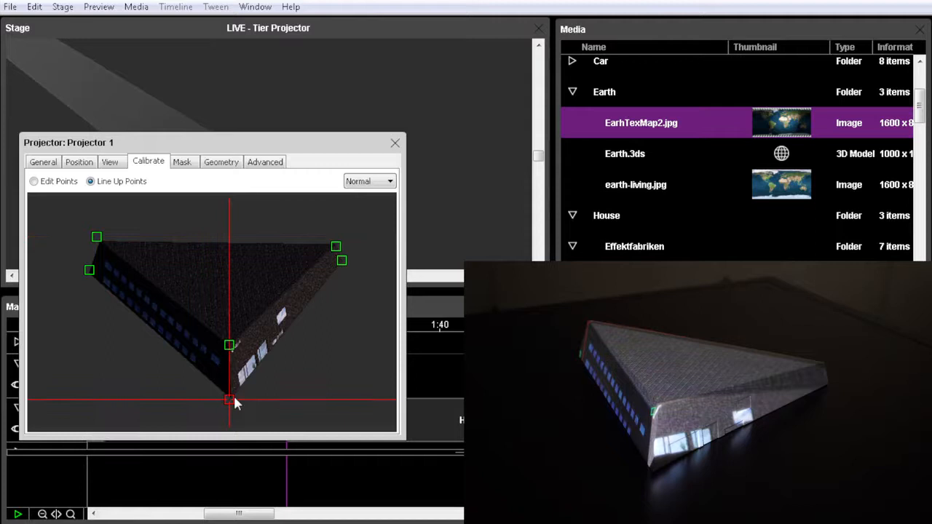
{"action": "key", "text": "Right"}
{"action": "key", "text": "Up"}
{"action": "key", "text": "Up"}
{"action": "key", "text": "Up"}
{"action": "key", "text": "Up"}
{"action": "key", "text": "Up"}
{"action": "key", "text": "Up"}
{"action": "key", "text": "Right"}
{"action": "key", "text": "Right"}
{"action": "key", "text": "Right"}
{"action": "key", "text": "Right"}
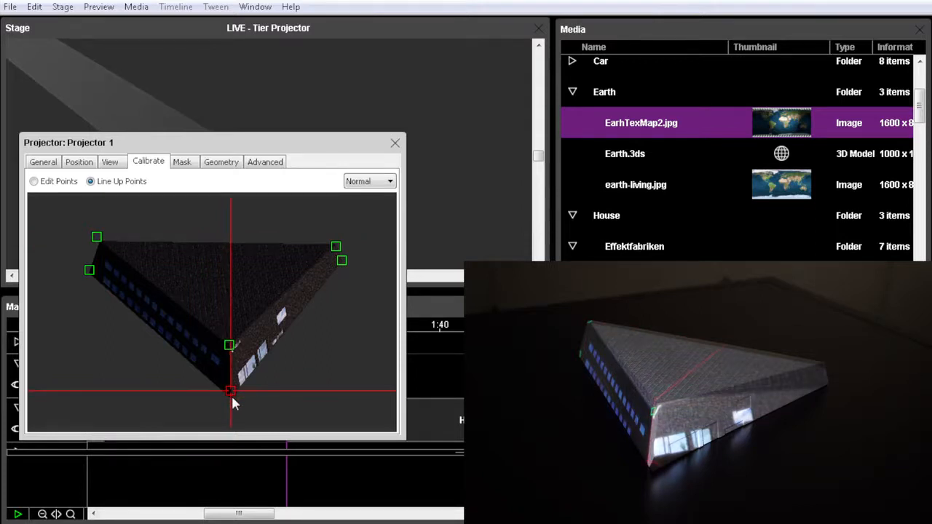
{"action": "key", "text": "Right"}
{"action": "key", "text": "Right"}
{"action": "key", "text": "Right"}
{"action": "key", "text": "Right"}
{"action": "key", "text": "Right"}
{"action": "key", "text": "Right"}
{"action": "key", "text": "Right"}
{"action": "key", "text": "Right"}
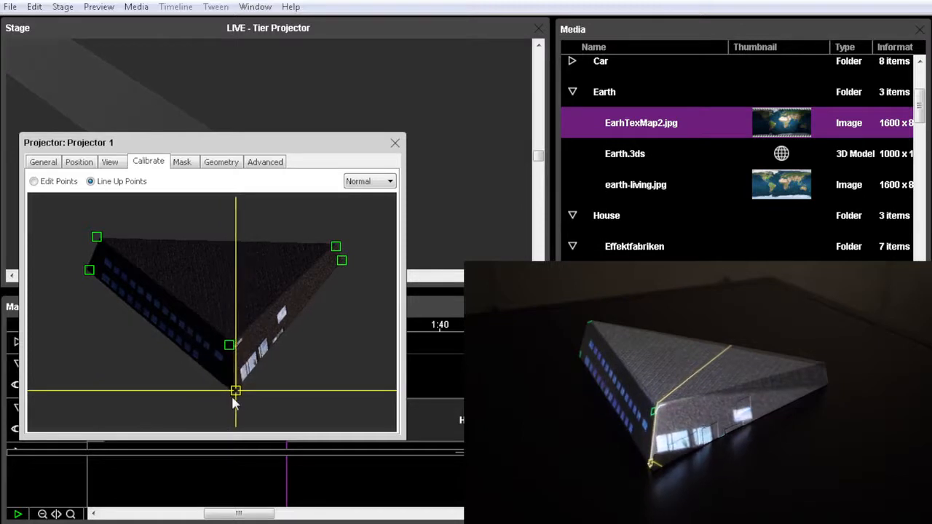
{"action": "key", "text": "Down"}
{"action": "key", "text": "Down"}
{"action": "key", "text": "Down"}
{"action": "key", "text": "Down"}
{"action": "key", "text": "Down"}
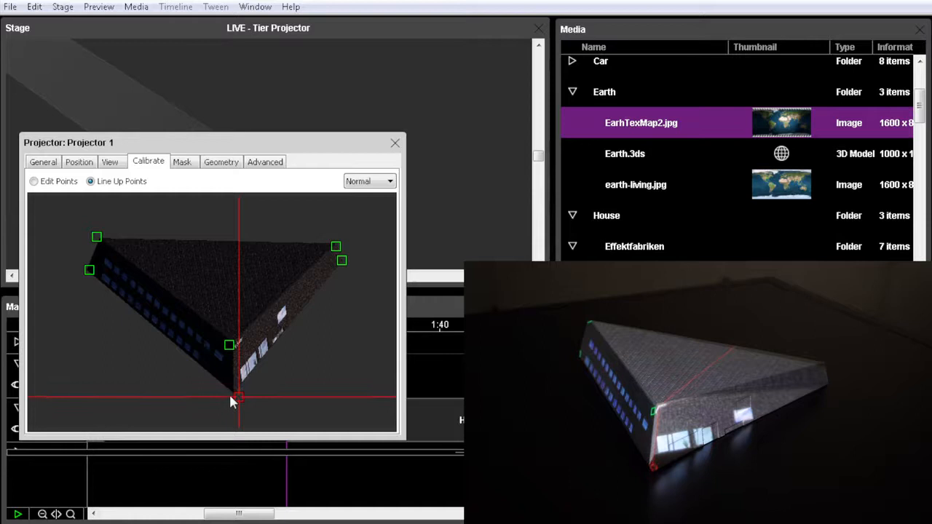
Line up the front roof corner's calibration point by shifting it slightly right and up onto the physical corner
{"action": "left_click", "coordinate": [230, 347]}
{"action": "left_click_drag", "start_coordinate": [230, 352], "coordinate": [236, 351]}
{"action": "key", "text": "Right"}
{"action": "key", "text": "Right"}
{"action": "key", "text": "Right"}
{"action": "key", "text": "Right"}
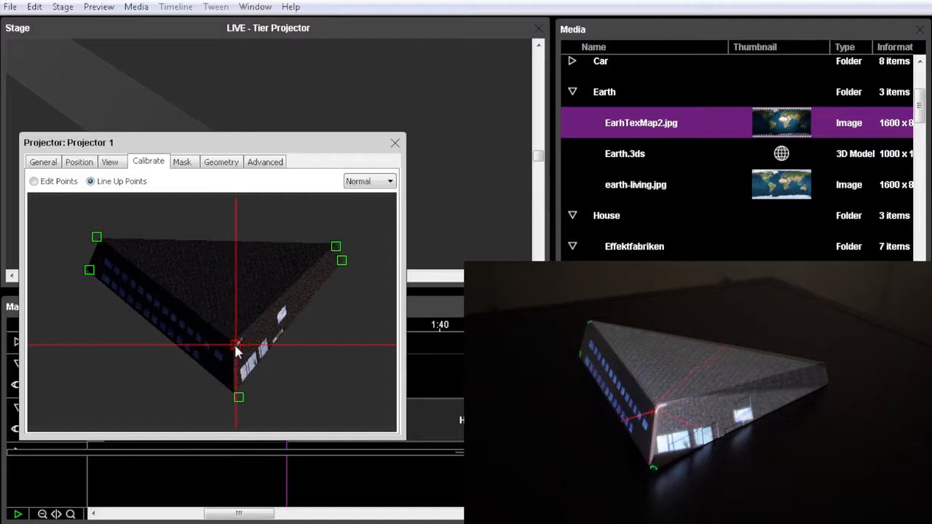
{"action": "key", "text": "Right"}
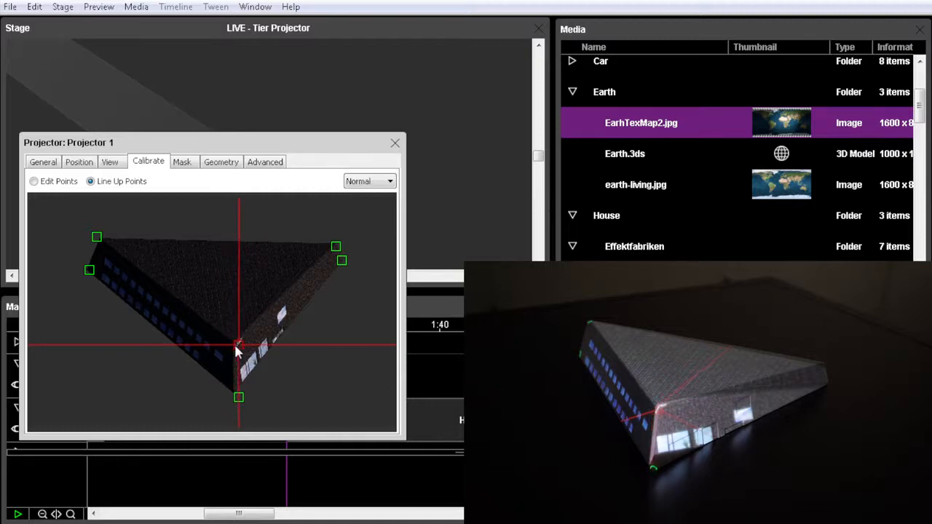
{"action": "key", "text": "Up"}
{"action": "key", "text": "Up"}
{"action": "key", "text": "Up"}
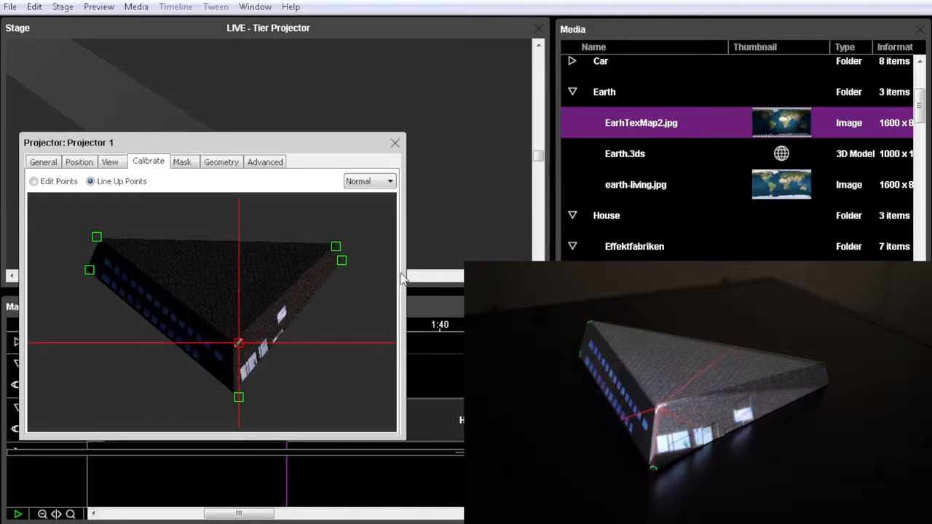
Line up the calibration point of the right roof corner with the physical model's right roof corner, moving it inward and slightly up
{"action": "left_click", "coordinate": [335, 247]}
{"action": "key", "text": "Up"}
{"action": "key", "text": "Up"}
{"action": "key", "text": "Down"}
{"action": "key", "text": "Down"}
{"action": "key", "text": "Down"}
{"action": "key", "text": "Down"}
{"action": "key", "text": "Down"}
{"action": "key", "text": "Down"}
{"action": "key", "text": "Down"}
{"action": "key", "text": "Down"}
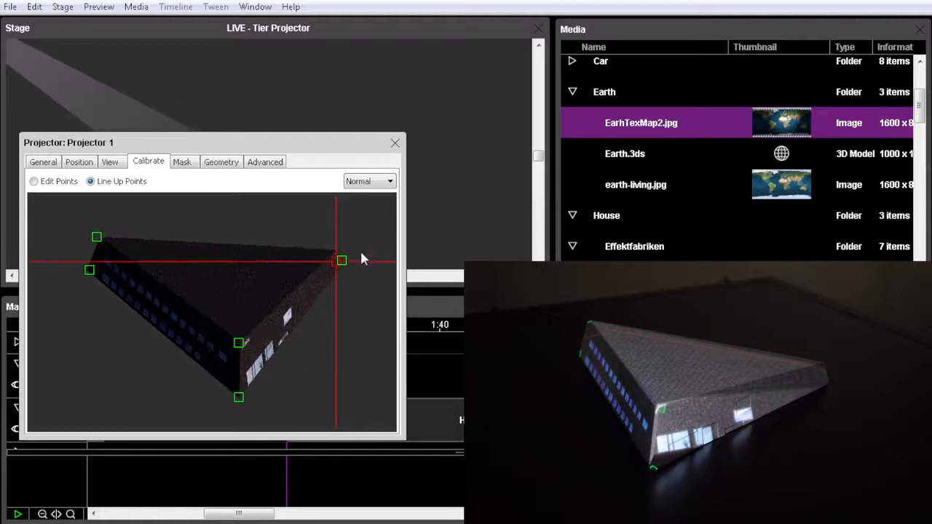
{"action": "key", "text": "Up"}
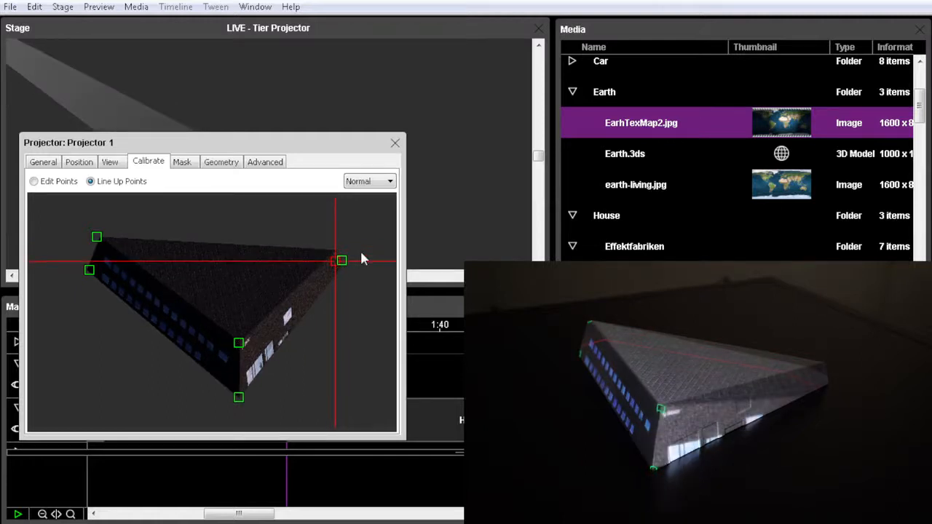
{"action": "key", "text": "Left"}
{"action": "key", "text": "Left"}
{"action": "key", "text": "Down"}
{"action": "key", "text": "Down"}
{"action": "key", "text": "Down"}
{"action": "key", "text": "Down"}
{"action": "key", "text": "Down"}
{"action": "key", "text": "Left"}
{"action": "key", "text": "Left"}
{"action": "key", "text": "Left"}
{"action": "key", "text": "Left"}
{"action": "key", "text": "Left"}
{"action": "key", "text": "Left"}
{"action": "key", "text": "Left"}
{"action": "key", "text": "Left"}
{"action": "key", "text": "Left"}
{"action": "key", "text": "Left"}
{"action": "key", "text": "Left"}
{"action": "key", "text": "Left"}
{"action": "key", "text": "Left"}
{"action": "key", "text": "Left"}
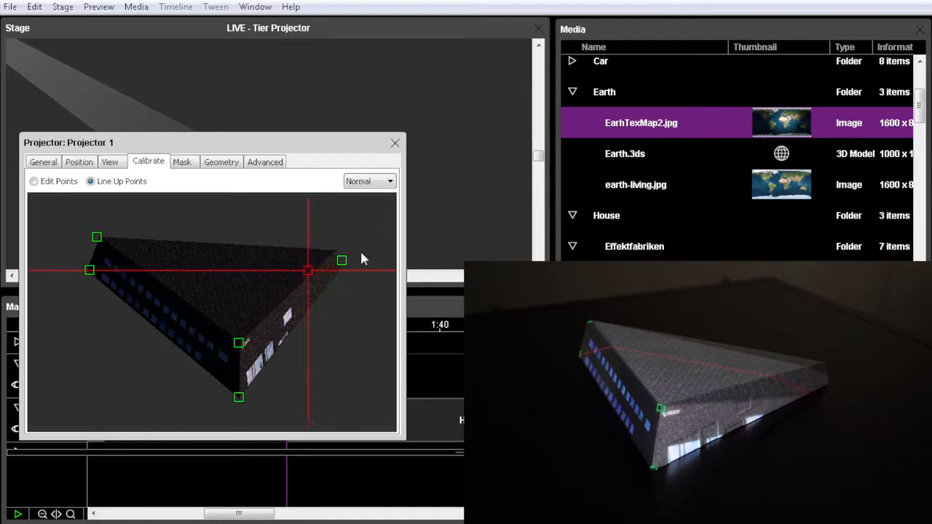
{"action": "key", "text": "Up"}
{"action": "key", "text": "Up"}
{"action": "key", "text": "Up"}
{"action": "key", "text": "Up"}
{"action": "key", "text": "Up"}
{"action": "key", "text": "Up"}
{"action": "key", "text": "Up"}
{"action": "key", "text": "Up"}
{"action": "key", "text": "Up"}
{"action": "key", "text": "Up"}
{"action": "key", "text": "Up"}
{"action": "key", "text": "Up"}
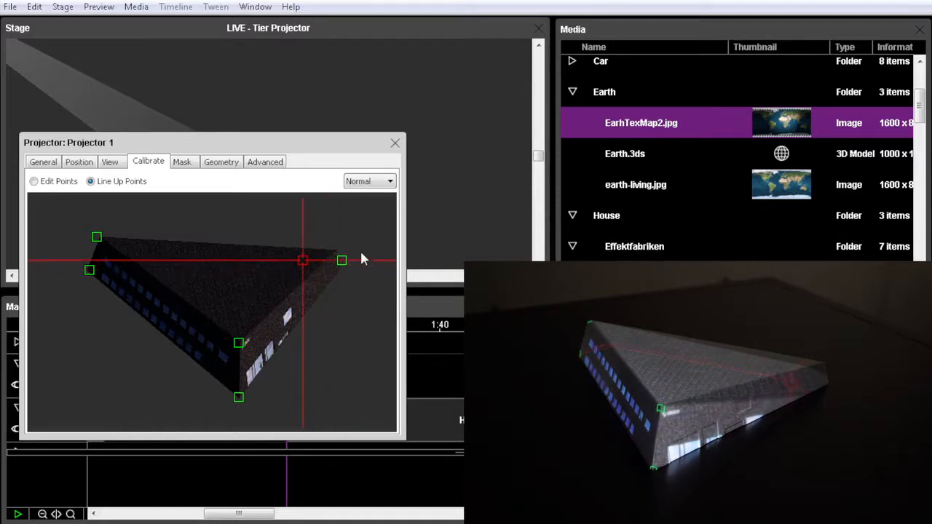
{"action": "key", "text": "Up"}
{"action": "key", "text": "Up"}
{"action": "key", "text": "Right"}
{"action": "key", "text": "Right"}
{"action": "key", "text": "Right"}
{"action": "key", "text": "Right"}
{"action": "key", "text": "Right"}
{"action": "key", "text": "Right"}
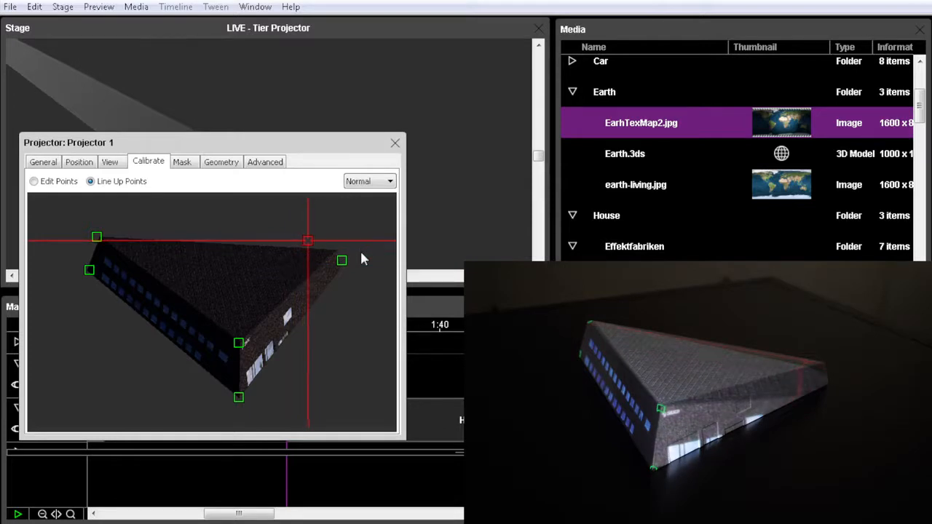
{"action": "key", "text": "Up"}
{"action": "key", "text": "Up"}
{"action": "key", "text": "Up"}
{"action": "key", "text": "Right"}
{"action": "key", "text": "Right"}
{"action": "key", "text": "Right"}
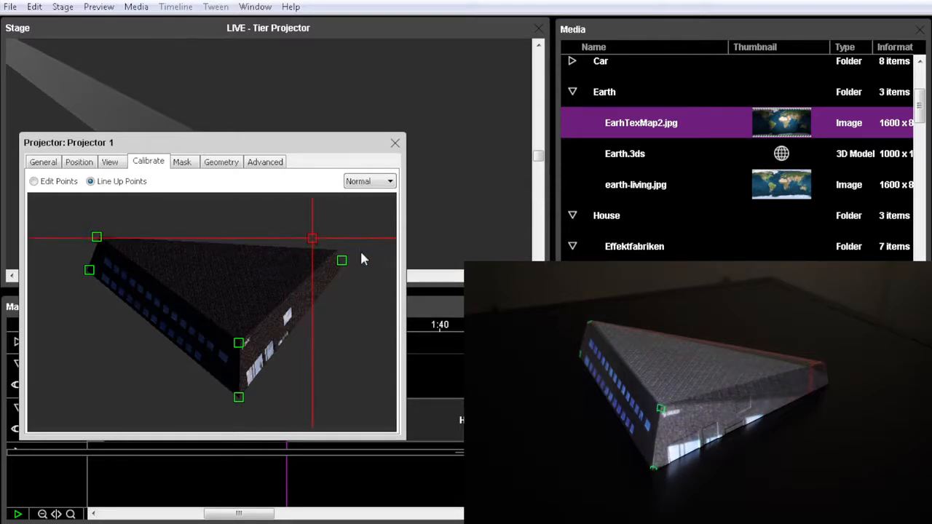
{"action": "key", "text": "Right"}
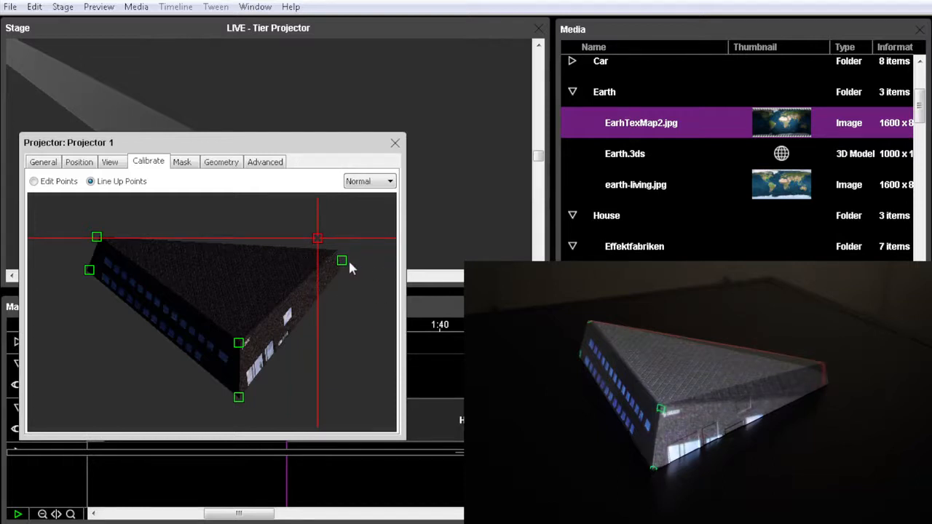
Line up the right base corner's calibration point with the physical model's right base corner and close the Projector 1 settings
{"action": "left_click", "coordinate": [344, 262]}
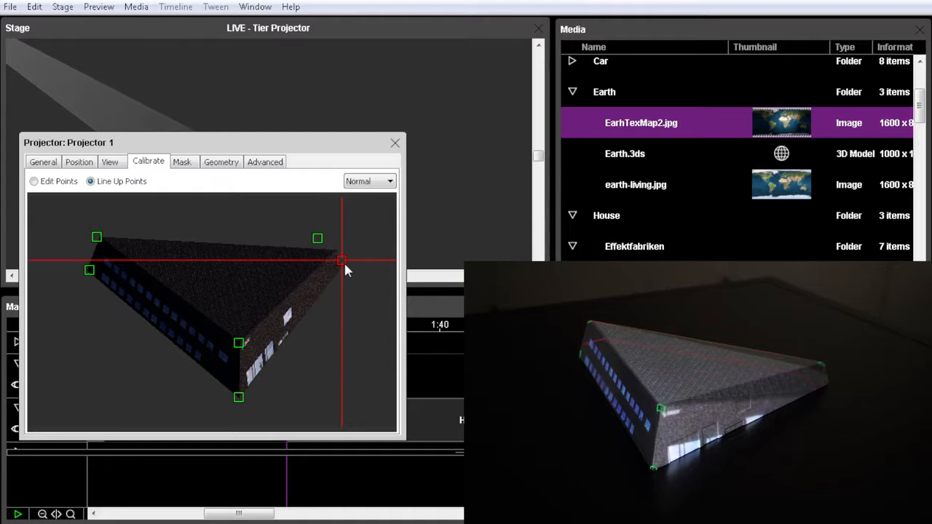
{"action": "key", "text": "Down"}
{"action": "key", "text": "Down"}
{"action": "key", "text": "Down"}
{"action": "key", "text": "Down"}
{"action": "key", "text": "Down"}
{"action": "key", "text": "Down"}
{"action": "key", "text": "Down"}
{"action": "key", "text": "Left"}
{"action": "key", "text": "Left"}
{"action": "key", "text": "Left"}
{"action": "key", "text": "Left"}
{"action": "key", "text": "Left"}
{"action": "key", "text": "Left"}
{"action": "key", "text": "Left"}
{"action": "key", "text": "Left"}
{"action": "key", "text": "Left"}
{"action": "key", "text": "Left"}
{"action": "key", "text": "Left"}
{"action": "key", "text": "Left"}
{"action": "key", "text": "Left"}
{"action": "key", "text": "Left"}
{"action": "key", "text": "Left"}
{"action": "key", "text": "Left"}
{"action": "key", "text": "Left"}
{"action": "key", "text": "Left"}
{"action": "key", "text": "Left"}
{"action": "key", "text": "Left"}
{"action": "key", "text": "Left"}
{"action": "key", "text": "Left"}
{"action": "key", "text": "Left"}
{"action": "key", "text": "Left"}
{"action": "key", "text": "Left"}
{"action": "key", "text": "Left"}
{"action": "key", "text": "Up"}
{"action": "key", "text": "Up"}
{"action": "key", "text": "Up"}
{"action": "key", "text": "Up"}
{"action": "key", "text": "Up"}
{"action": "key", "text": "Up"}
{"action": "key", "text": "Up"}
{"action": "key", "text": "Up"}
{"action": "key", "text": "Up"}
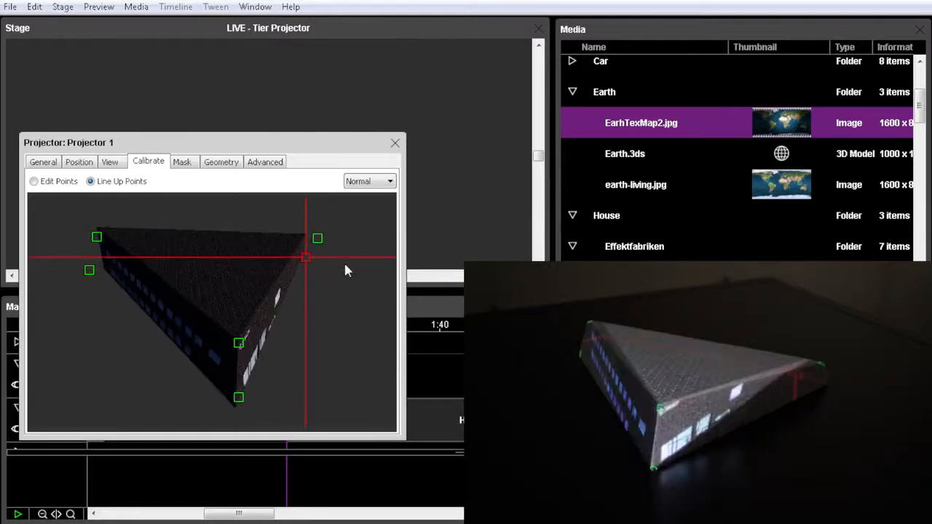
{"action": "key", "text": "Right"}
{"action": "key", "text": "Right"}
{"action": "key", "text": "Right"}
{"action": "key", "text": "Right"}
{"action": "key", "text": "Right"}
{"action": "key", "text": "Right"}
{"action": "key", "text": "Right"}
{"action": "key", "text": "Right"}
{"action": "key", "text": "Right"}
{"action": "key", "text": "Right"}
{"action": "key", "text": "Right"}
{"action": "key", "text": "Right"}
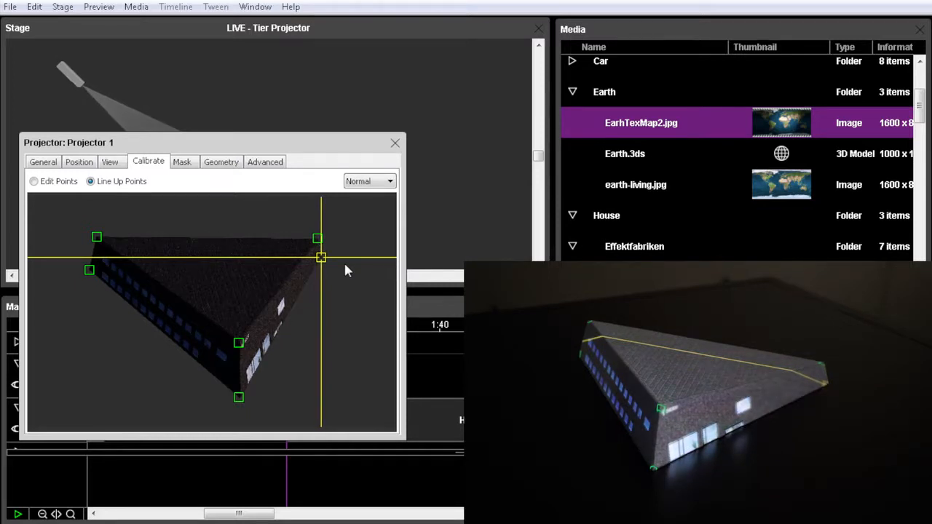
{"action": "left_click", "coordinate": [111, 163]}
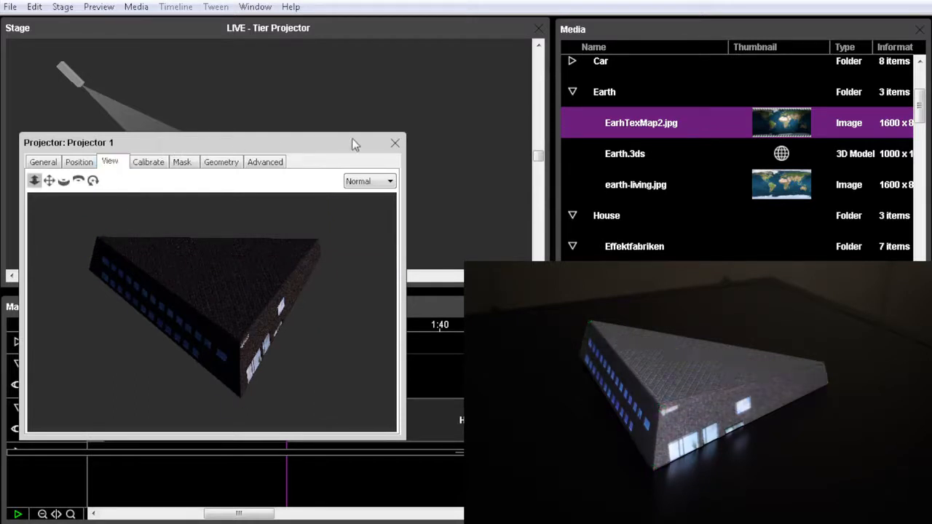
{"action": "left_click", "coordinate": [395, 143]}
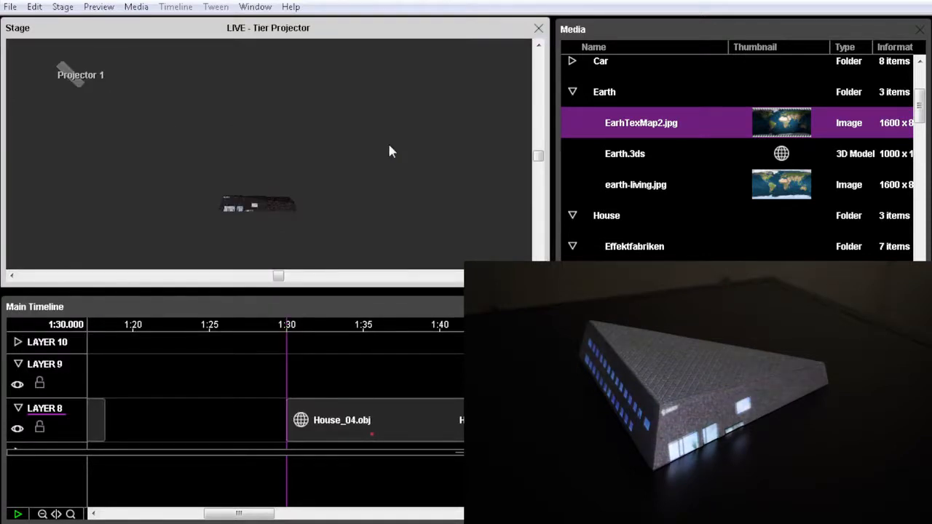
Apply the Dataton Final_test04.mov video as the texture of the House_04.obj cue and play the timeline
{"action": "left_click", "coordinate": [418, 424]}
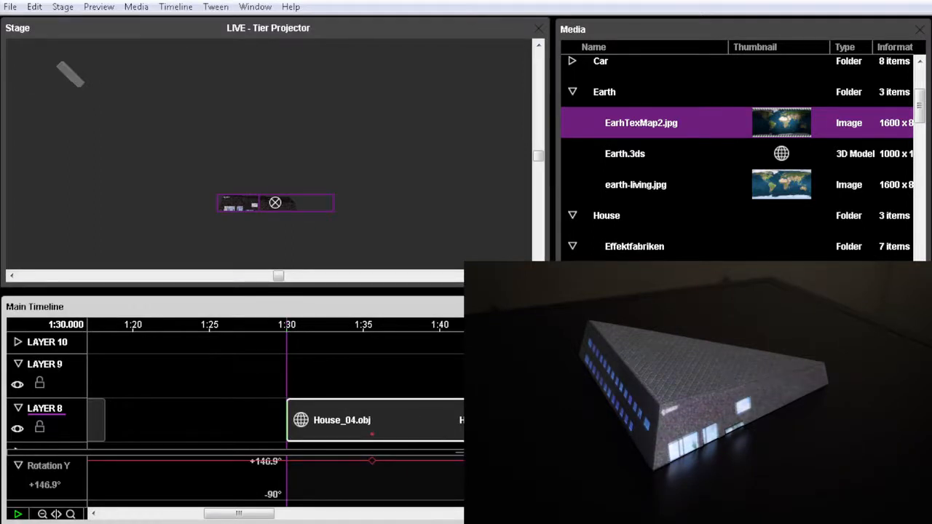
{"action": "left_click", "coordinate": [919, 264]}
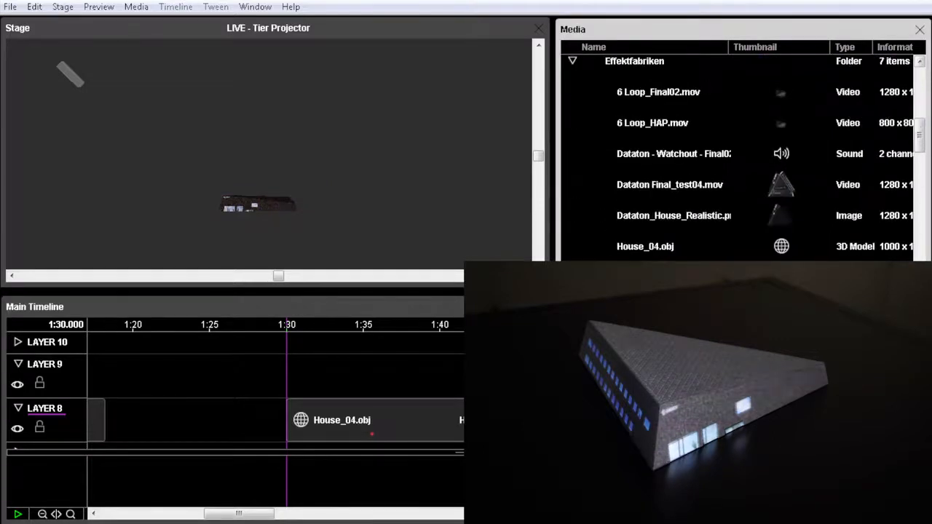
{"action": "left_click", "coordinate": [650, 186]}
{"action": "left_click_drag", "start_coordinate": [650, 186], "coordinate": [235, 209]}
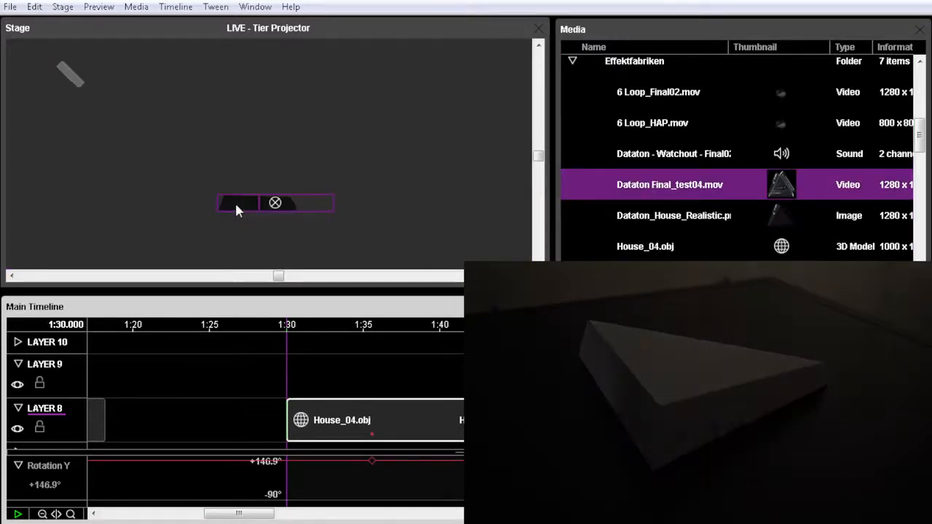
{"action": "key", "text": "space"}
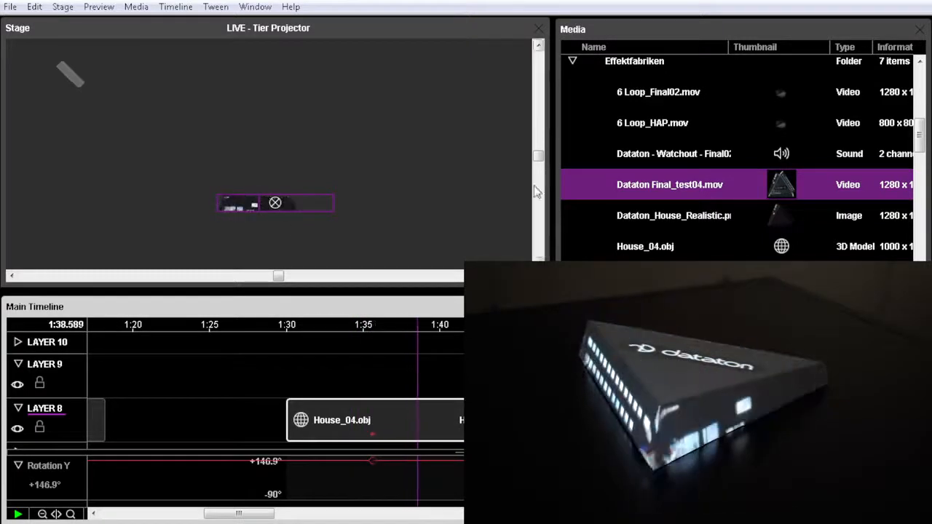
Add the Dataton - Watchout - Final02.wav sound to Layer 9, aligned with the House_04.obj cue's start at 1:30, and play from just before it
{"action": "left_click", "coordinate": [644, 157]}
{"action": "left_click_drag", "start_coordinate": [644, 157], "coordinate": [329, 375]}
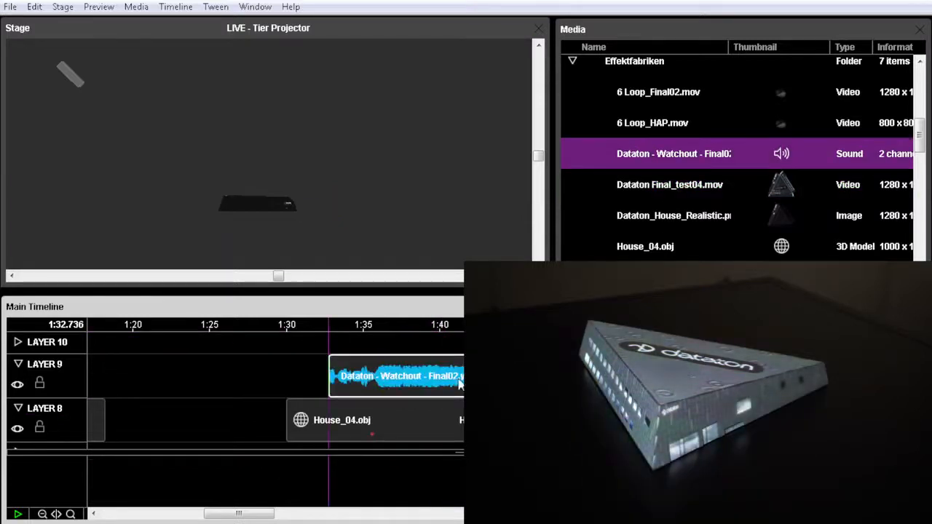
{"action": "left_click_drag", "start_coordinate": [455, 385], "coordinate": [423, 392]}
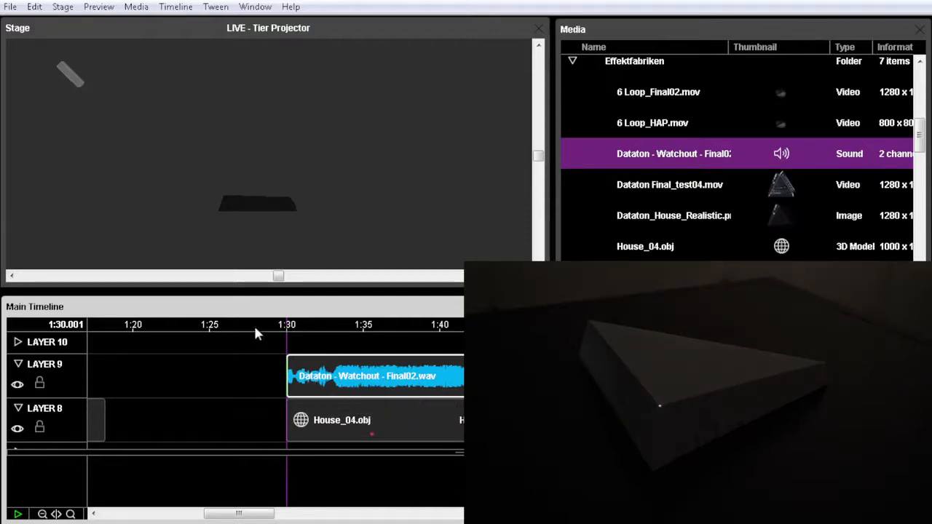
{"action": "left_click", "coordinate": [278, 324]}
{"action": "key", "text": "space"}
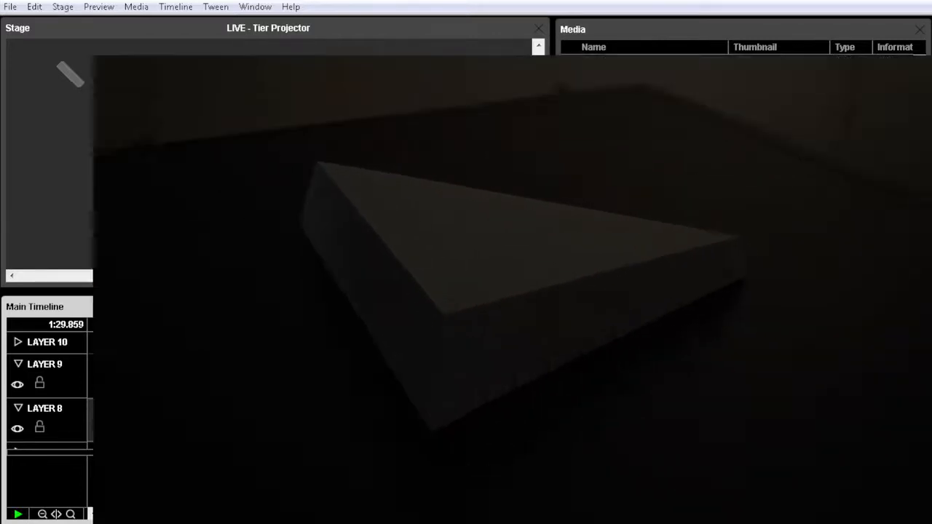